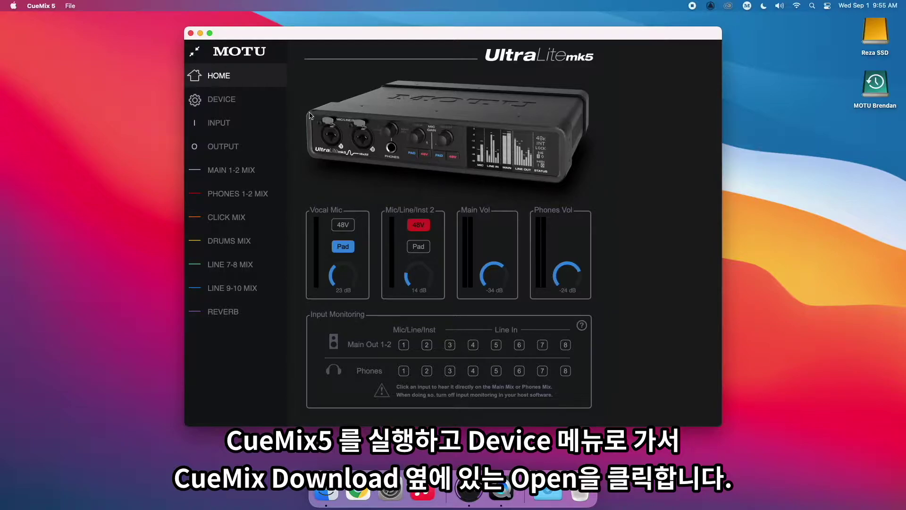
# - Show the UltraLite-mk5 device settings and follow the CueMix Download link to motu.com
pyautogui.click(264, 104)
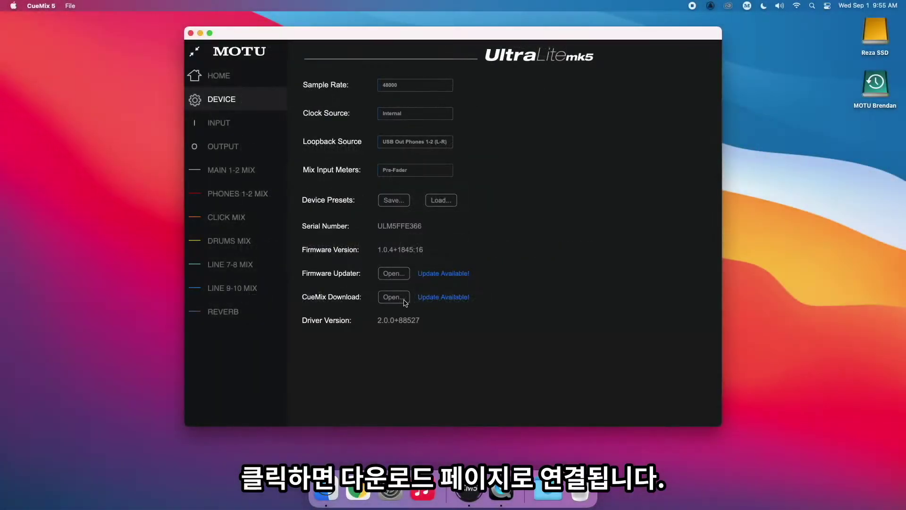
pyautogui.click(394, 297)
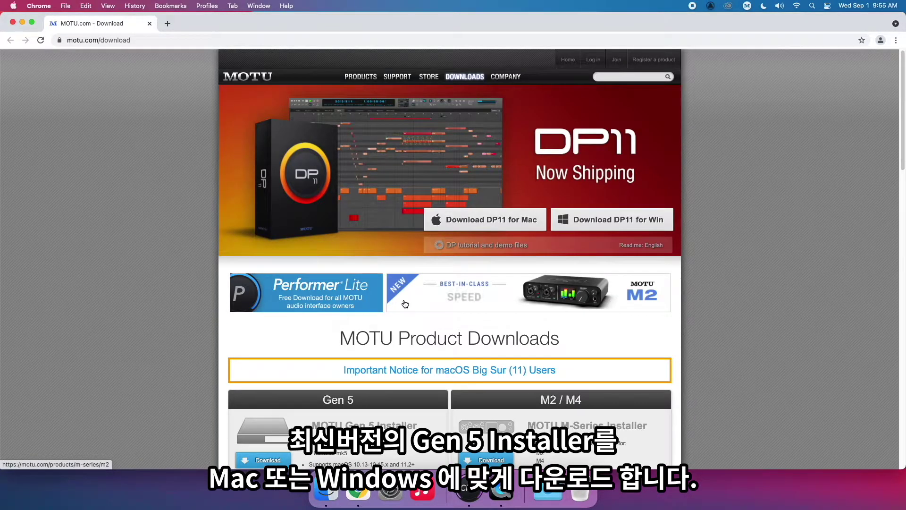
# - Download the Mac MOTU Gen 5 Installer from the Gen 5 panel and launch the .pkg
pyautogui.scroll(-5, 405, 303)
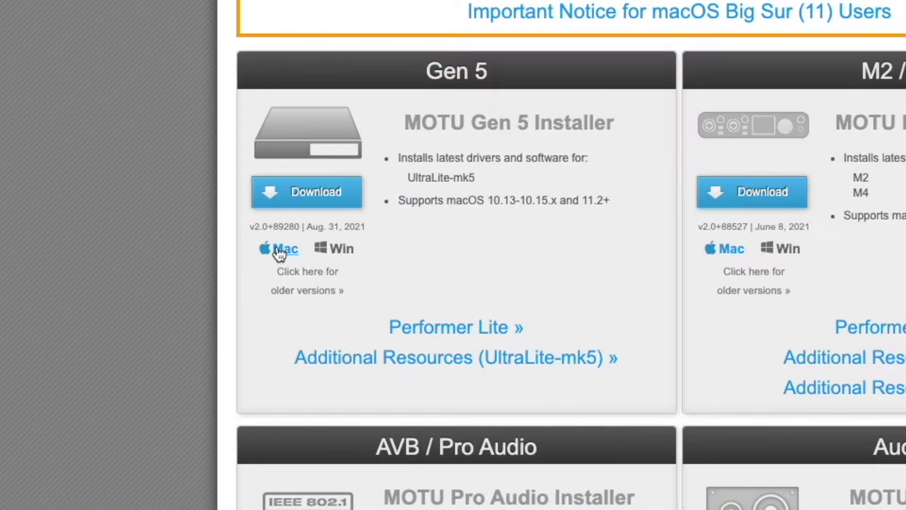
pyautogui.click(340, 250)
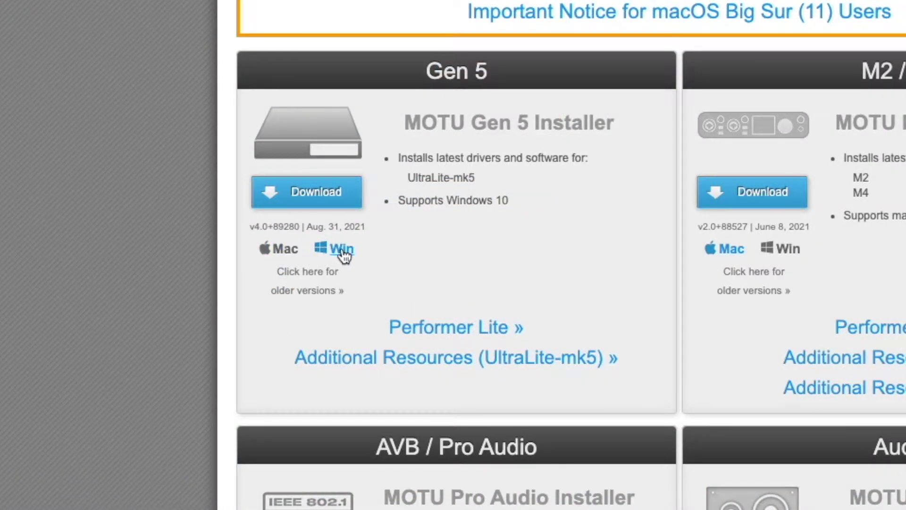
pyautogui.click(280, 250)
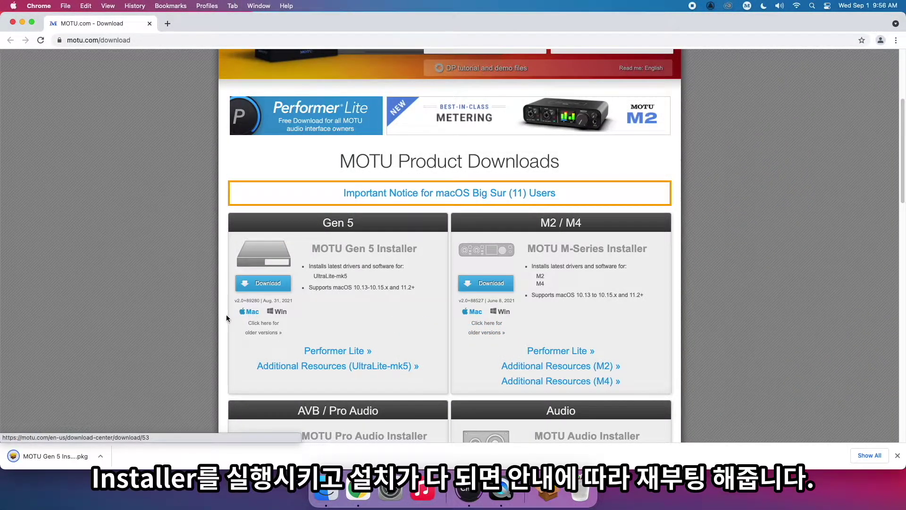
pyautogui.click(67, 460)
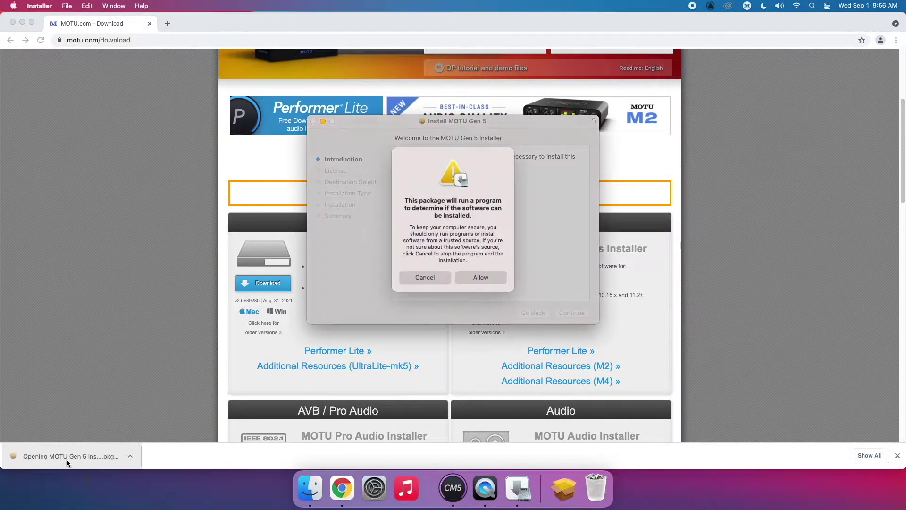
# - Allow the MOTU Gen 5 installer to run, continue past the introduction, and agree to the licence
pyautogui.click(476, 279)
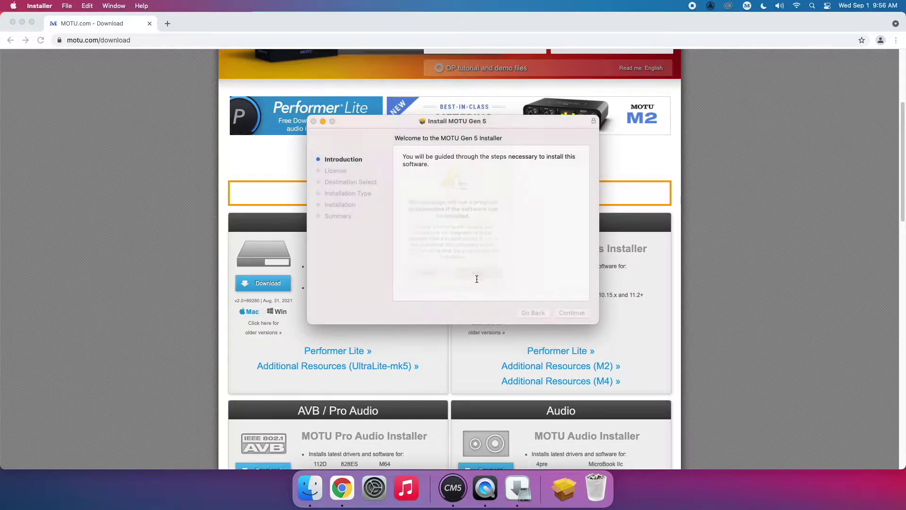
pyautogui.click(570, 312)
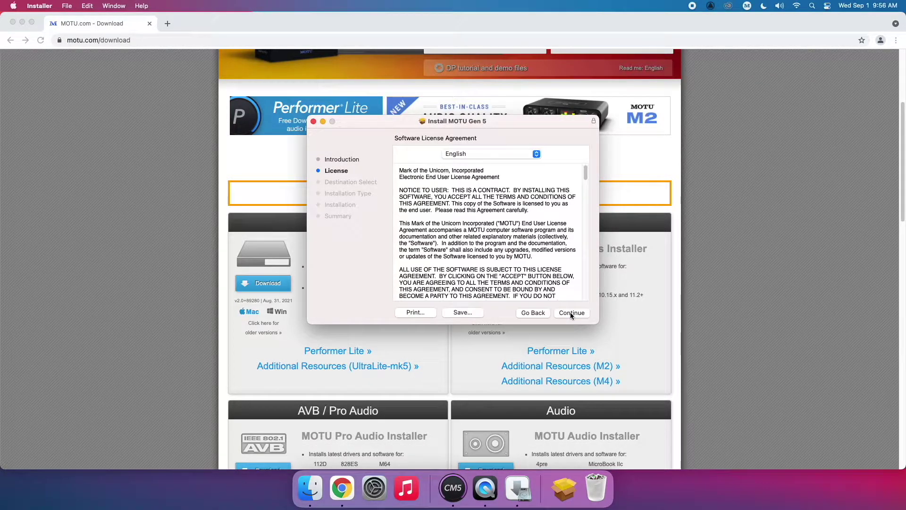
pyautogui.click(570, 312)
pyautogui.click(547, 248)
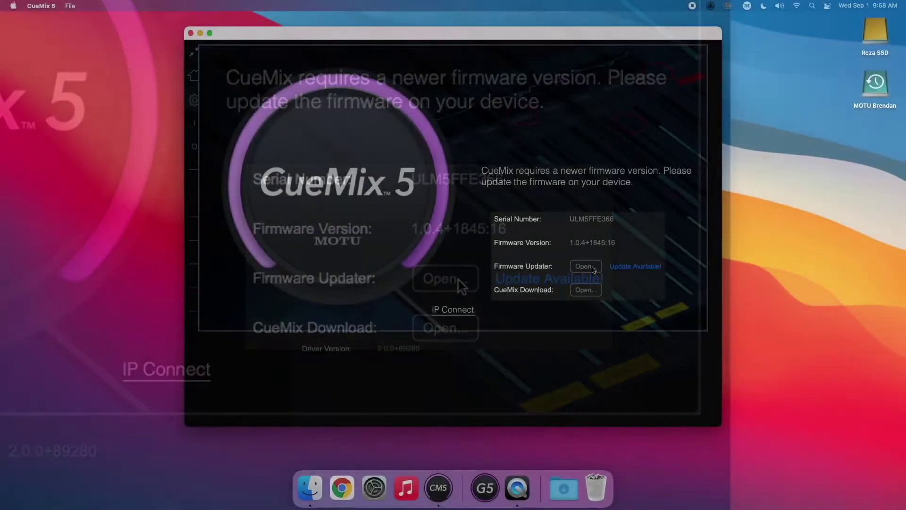
# - Run the Firmware Updater to bring the UltraLite-mk5 from 1.0.4 to the 1.1.5 firmware
pyautogui.click(458, 280)
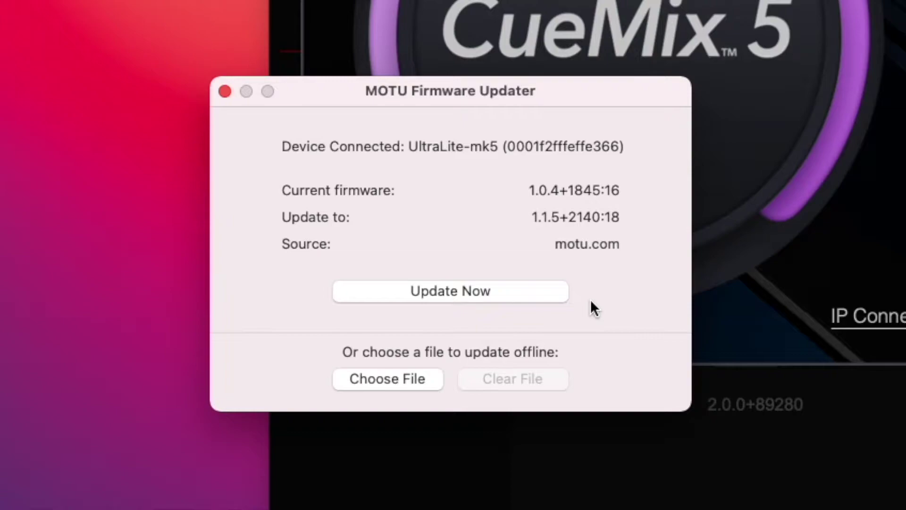
pyautogui.click(465, 290)
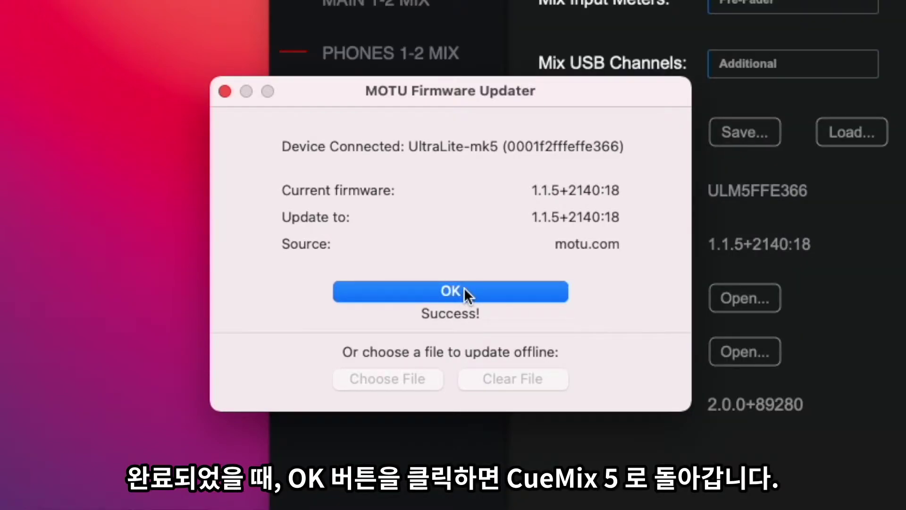
pyautogui.click(476, 291)
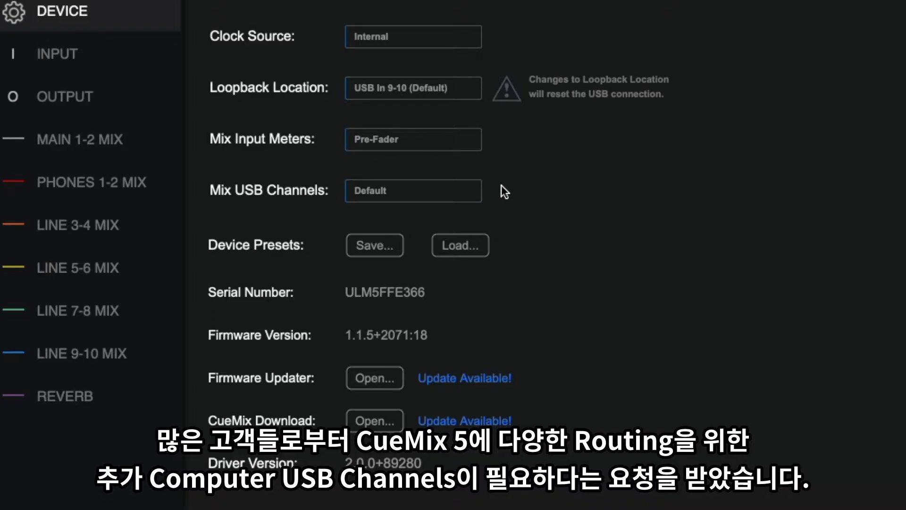
# - Switch Mix USB Channels from Default to Additional after a brief look at the Main 1-2 faders
pyautogui.click(472, 191)
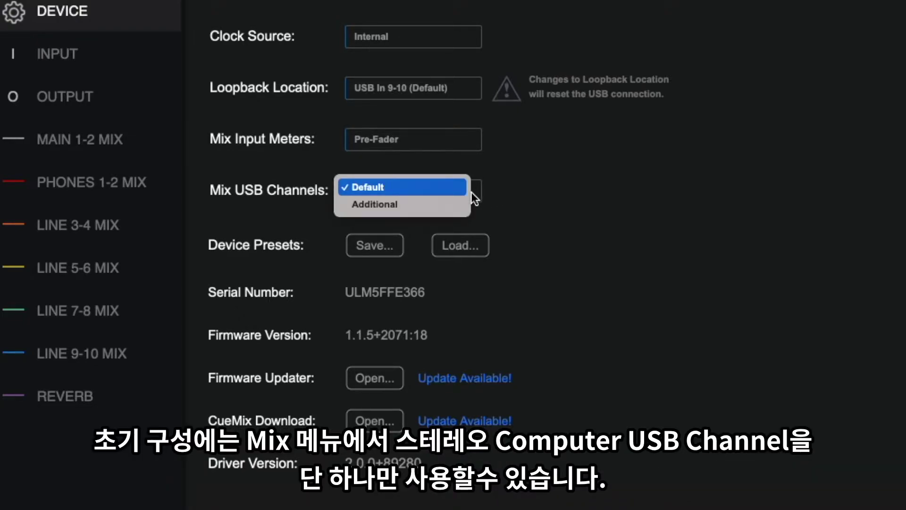
pyautogui.click(544, 188)
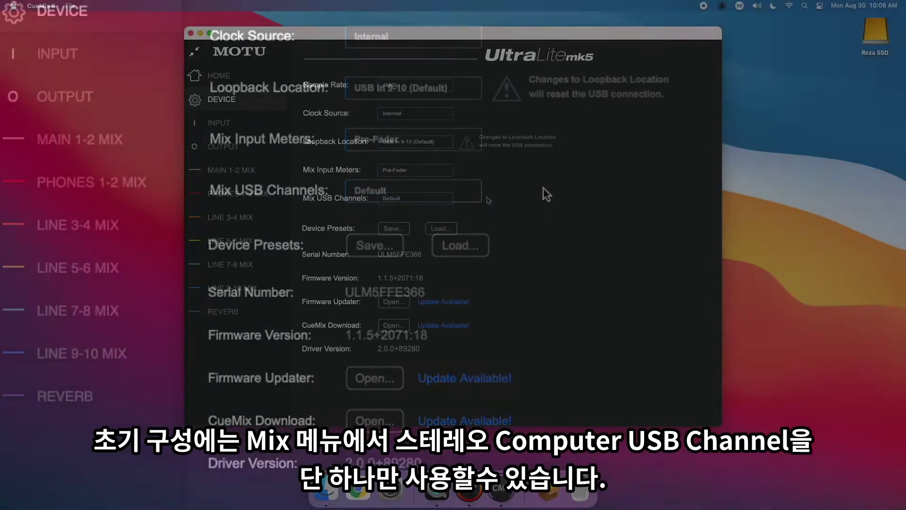
pyautogui.click(260, 174)
pyautogui.moveTo(397, 417); pyautogui.dragTo(603, 403)
pyautogui.hscroll(3, 602, 404)
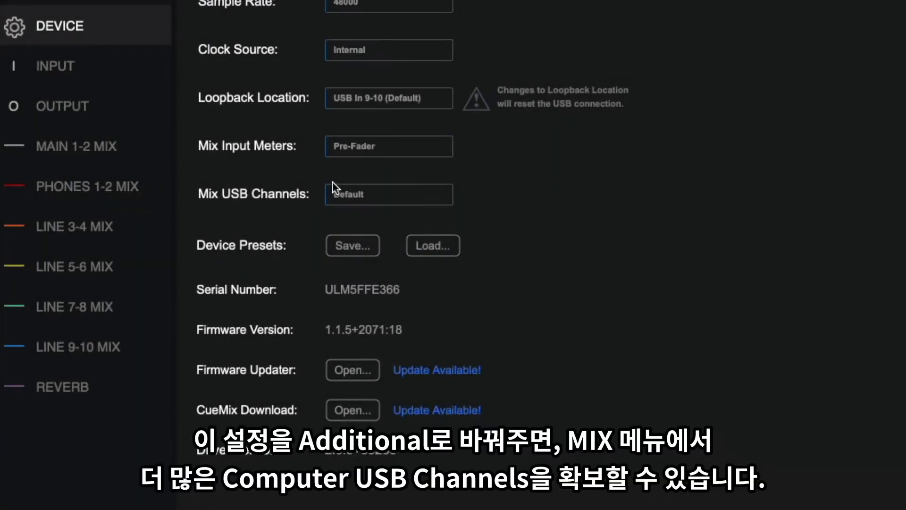
pyautogui.click(395, 198)
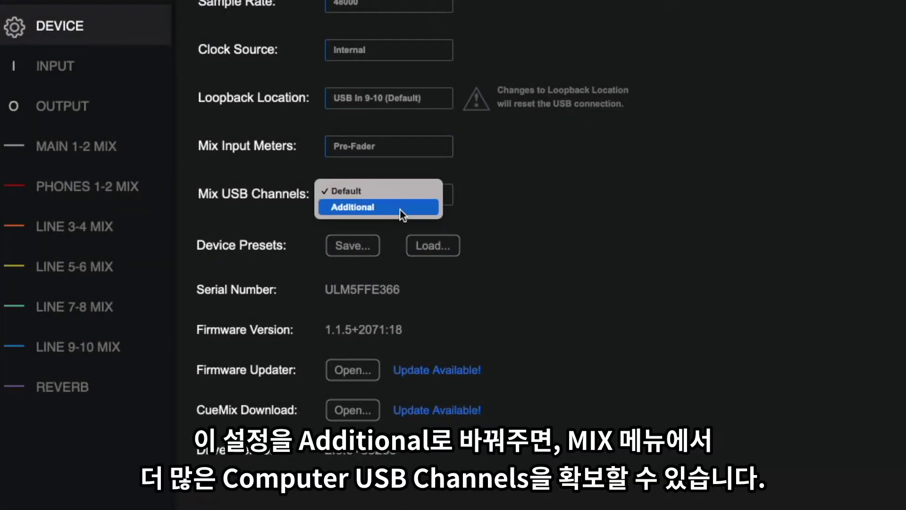
pyautogui.click(400, 213)
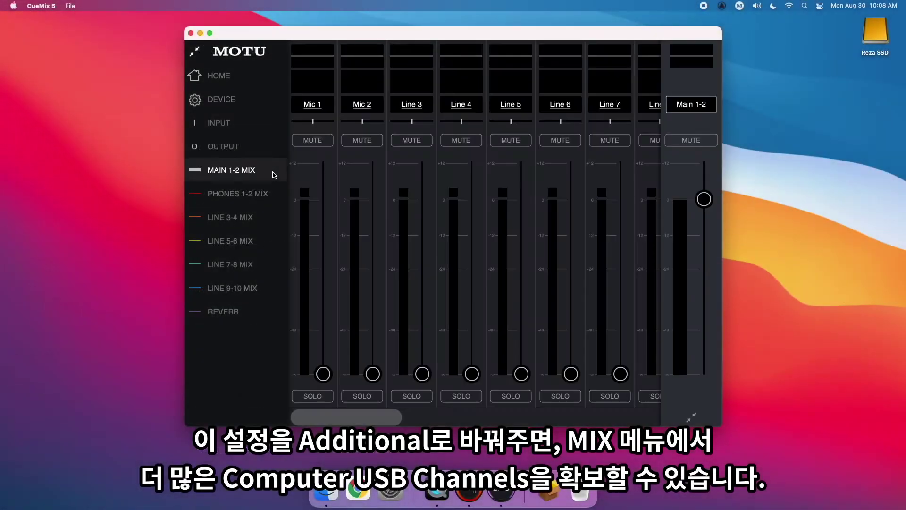
# - Reset the Computer USB Phones 1-2 and Line 3-4, 5-6, 7-8, 9-10 faders to 0 dB in Main 1-2
pyautogui.moveTo(346, 417); pyautogui.dragTo(609, 410)
pyautogui.doubleClick(401, 373)
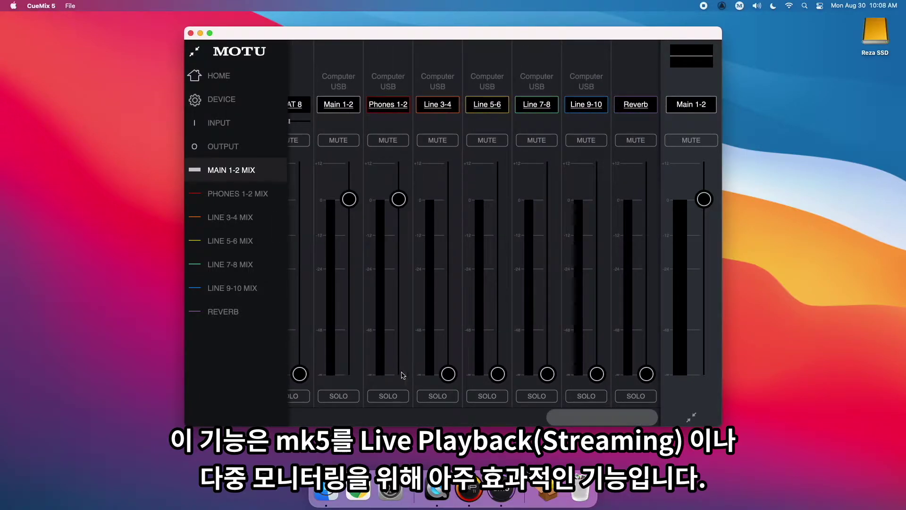
pyautogui.doubleClick(448, 374)
pyautogui.doubleClick(498, 374)
pyautogui.doubleClick(547, 373)
pyautogui.doubleClick(596, 374)
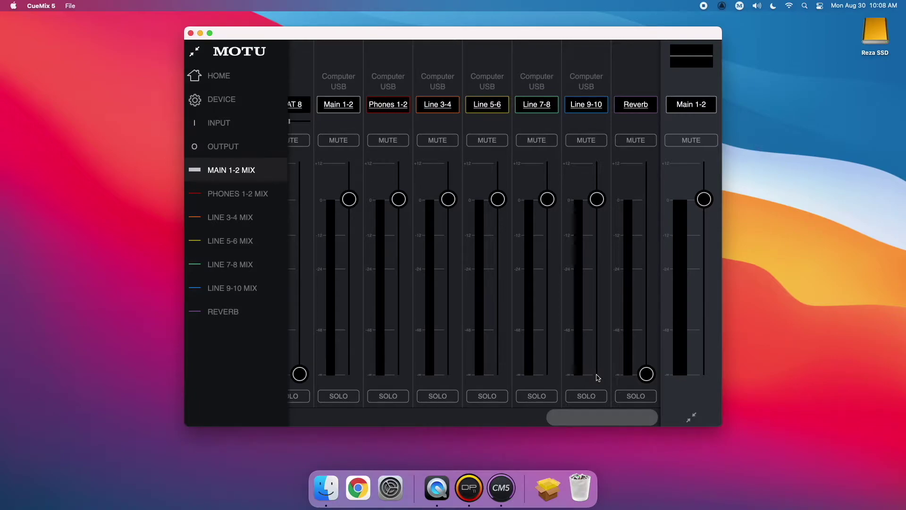
# - Step through the Phones 1-2, Line 3-4 to Line 9-10, and Reverb mixes
pyautogui.click(264, 196)
pyautogui.click(262, 218)
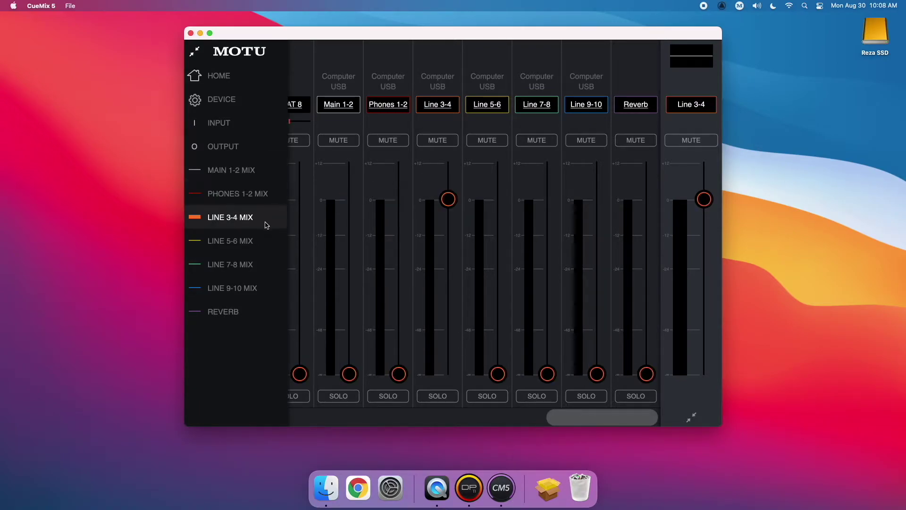
pyautogui.click(265, 240)
pyautogui.click(269, 263)
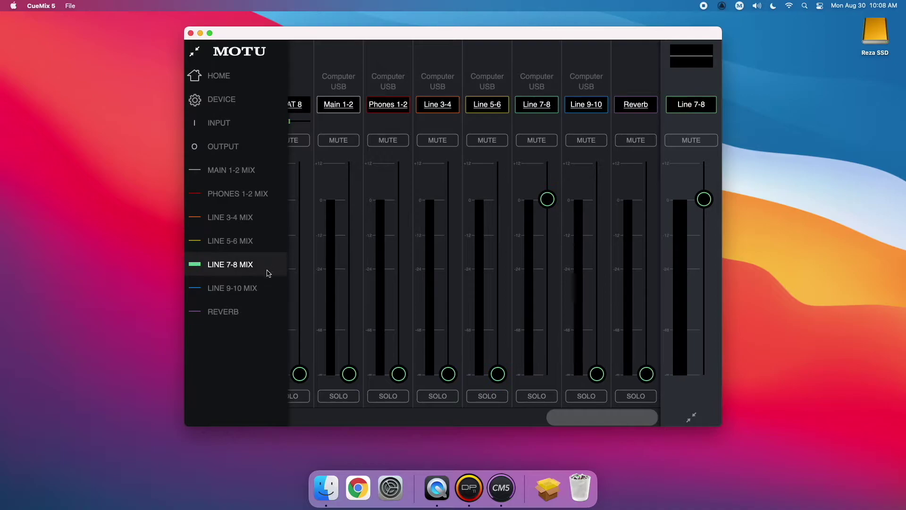
pyautogui.click(268, 288)
pyautogui.click(268, 312)
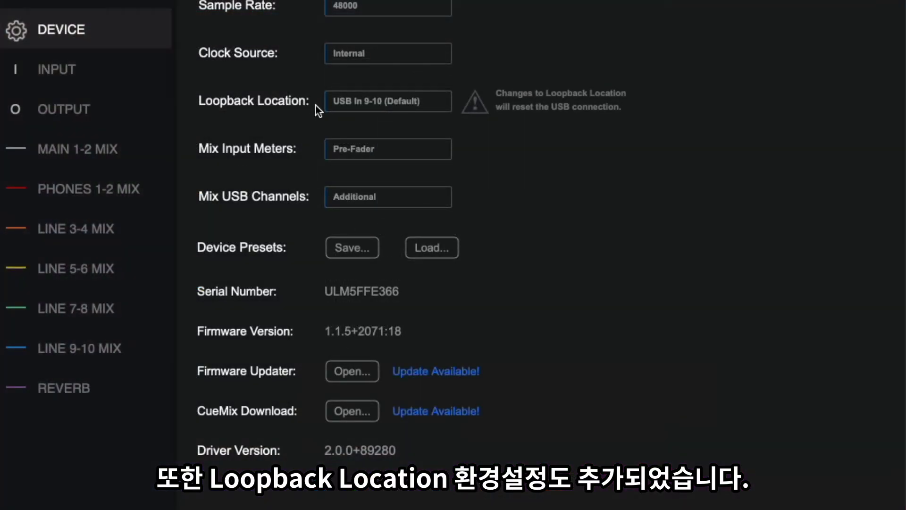
pyautogui.click(426, 105)
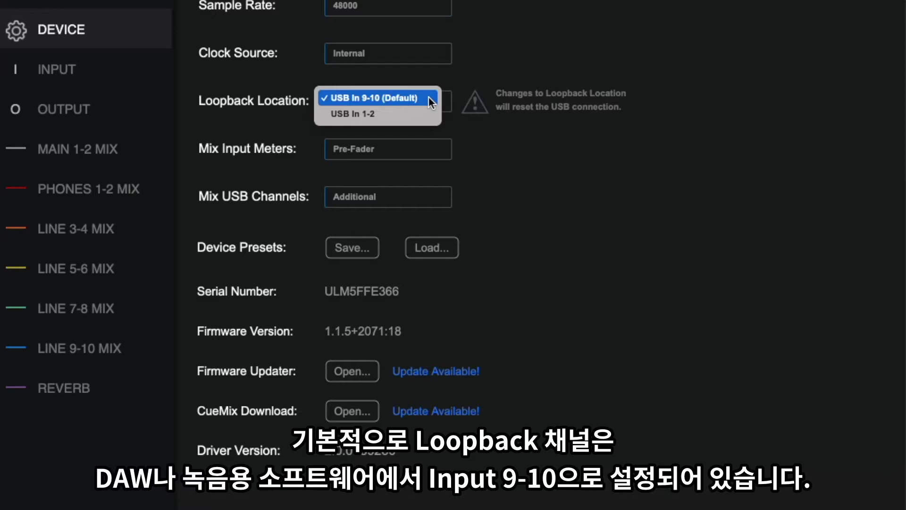
pyautogui.click(429, 97)
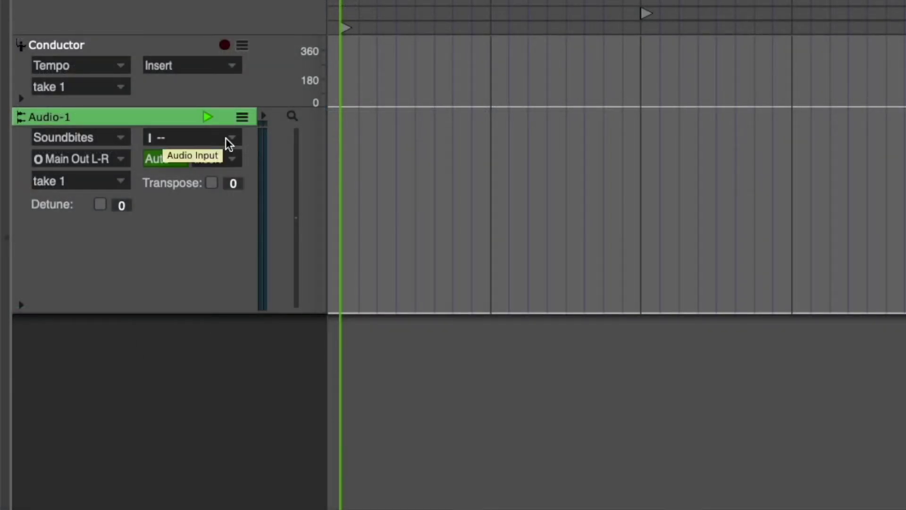
pyautogui.click(225, 138)
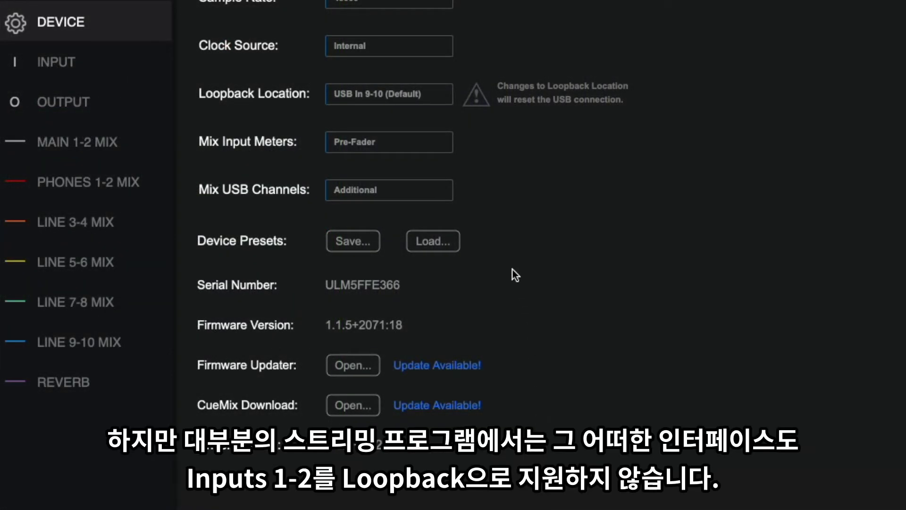
pyautogui.click(445, 99)
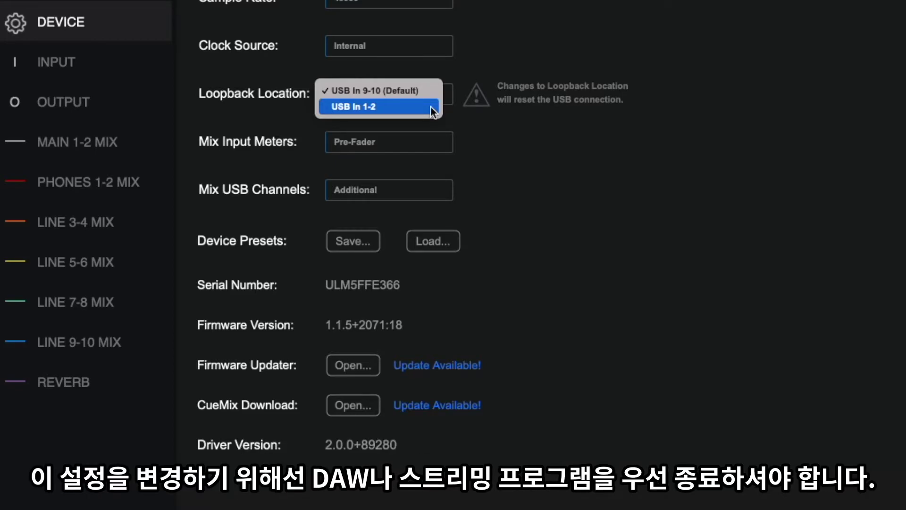
pyautogui.click(599, 129)
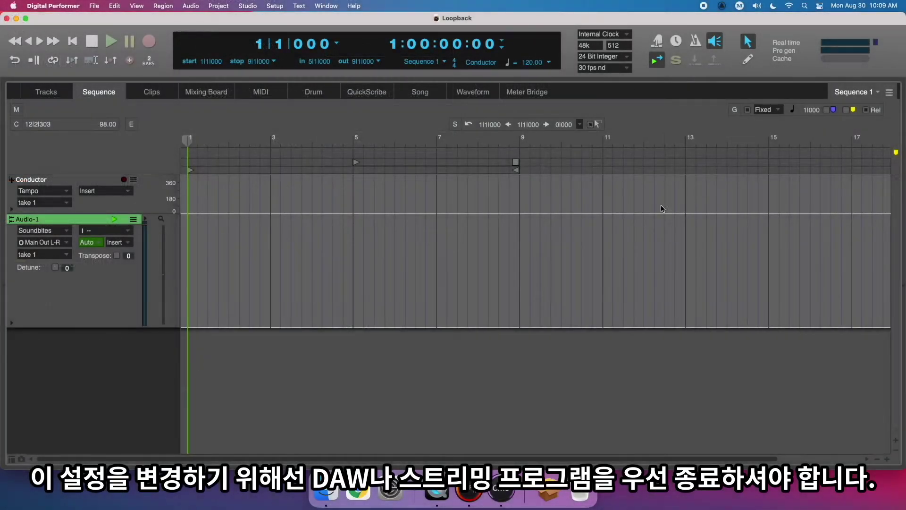
# - Quit Digital Performer and confirm closing the Loopback project
pyautogui.click(63, 7)
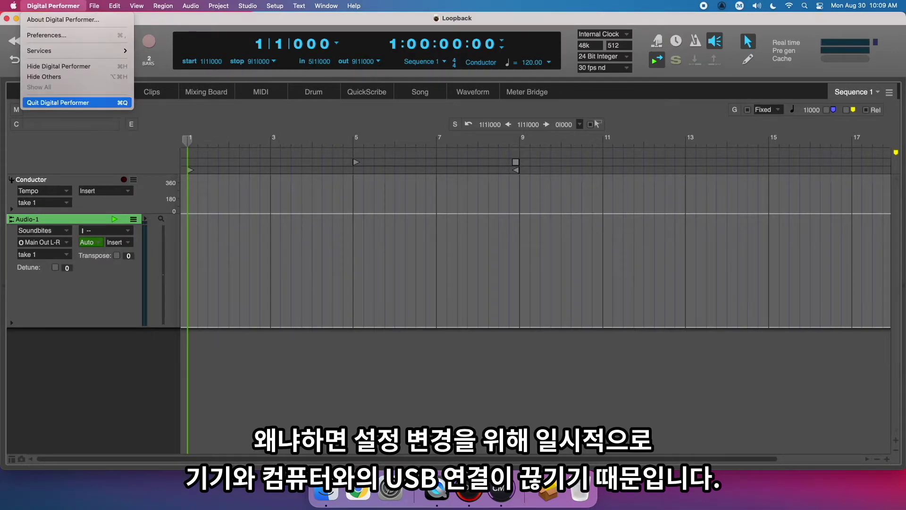
pyautogui.click(108, 103)
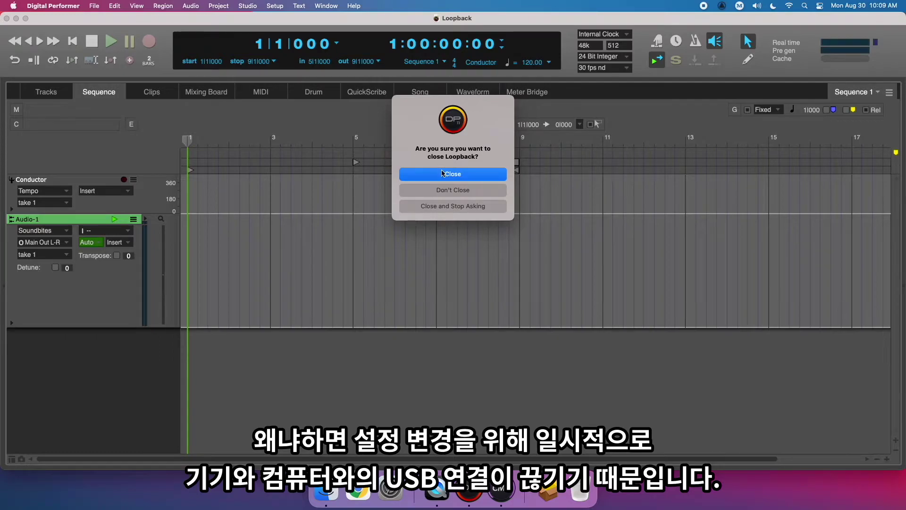
pyautogui.click(443, 172)
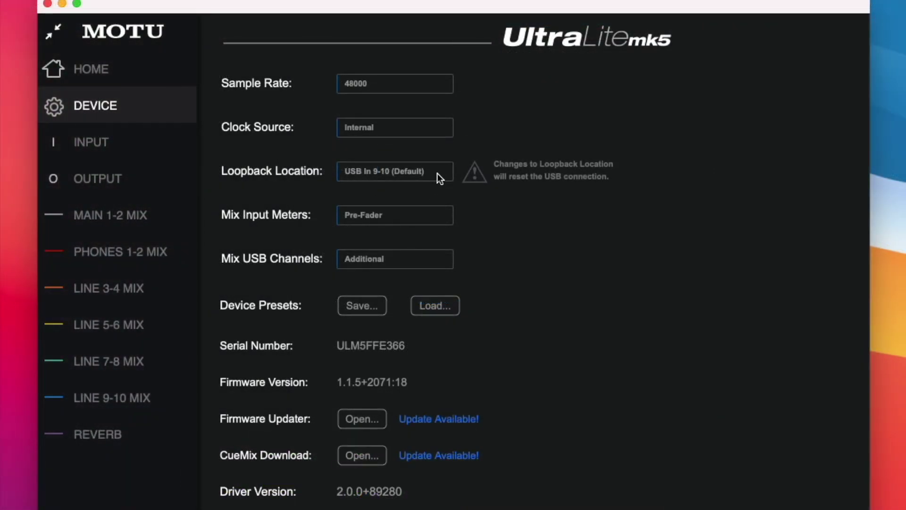
# - Change Loopback Location from USB In 9-10 to USB In 1-2 and review the audio input choices
pyautogui.click(442, 143)
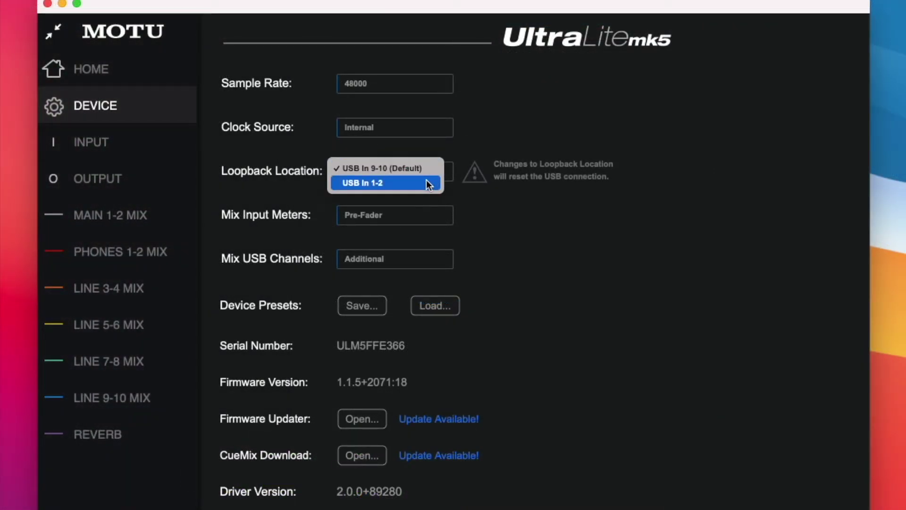
pyautogui.click(427, 182)
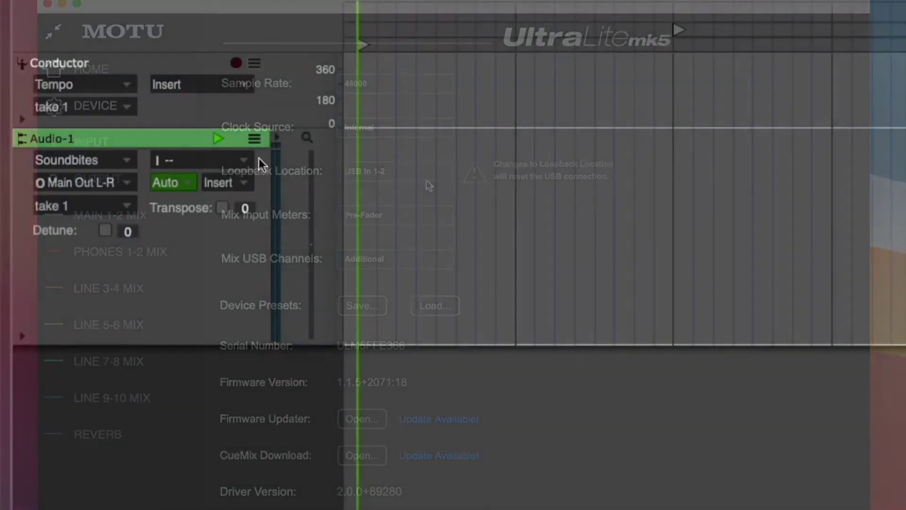
pyautogui.click(244, 159)
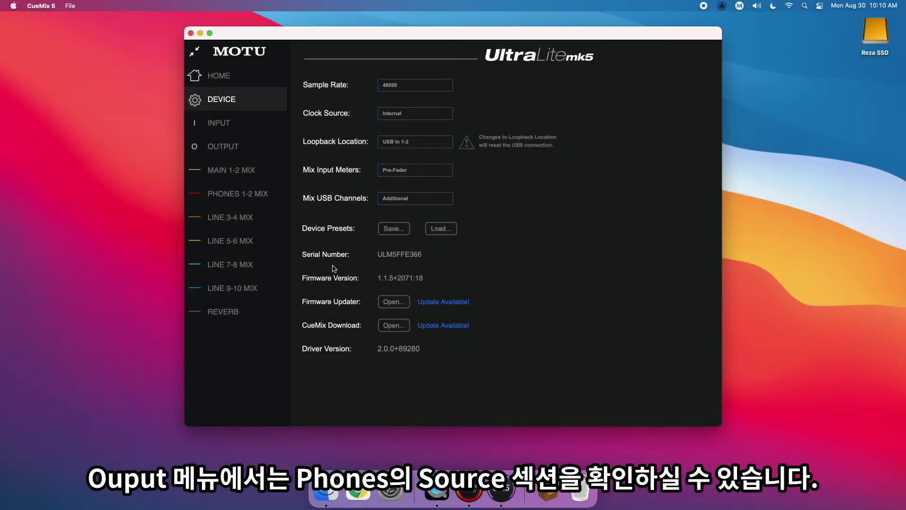
# - On the Output page, set the Phones source to Line 3-4 Mix (L-R), after briefly trying USB Out Main 1-2
pyautogui.click(237, 147)
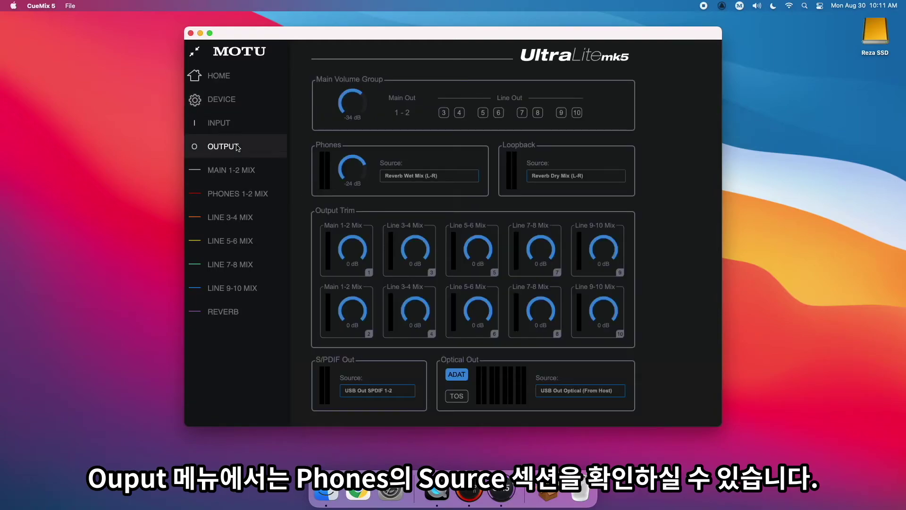
pyautogui.click(461, 176)
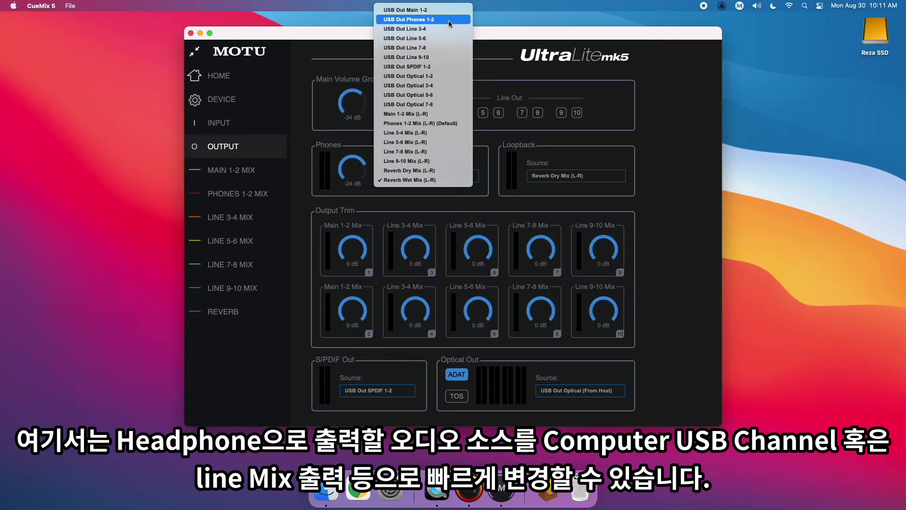
pyautogui.click(451, 12)
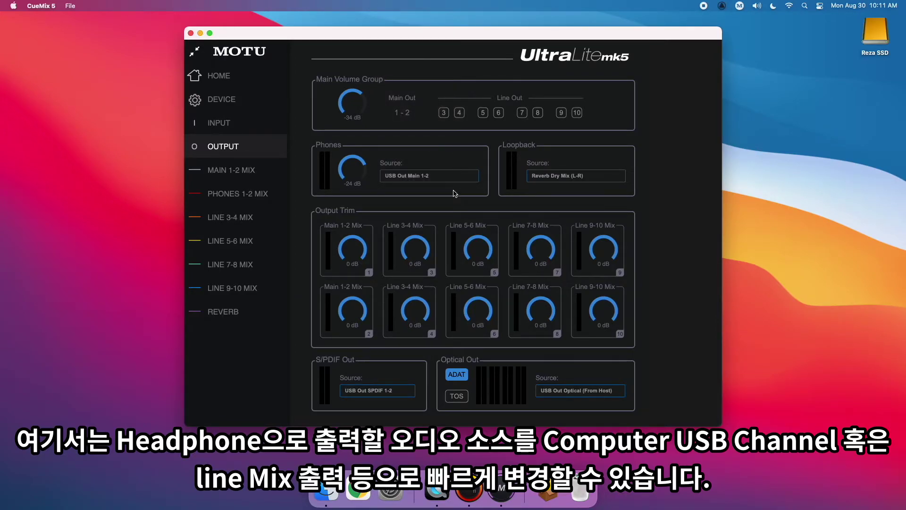
pyautogui.click(456, 175)
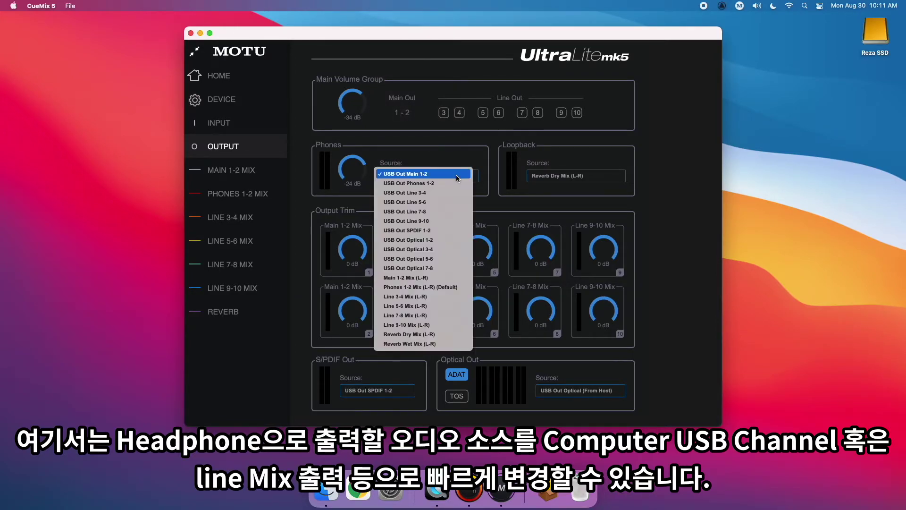
pyautogui.click(443, 298)
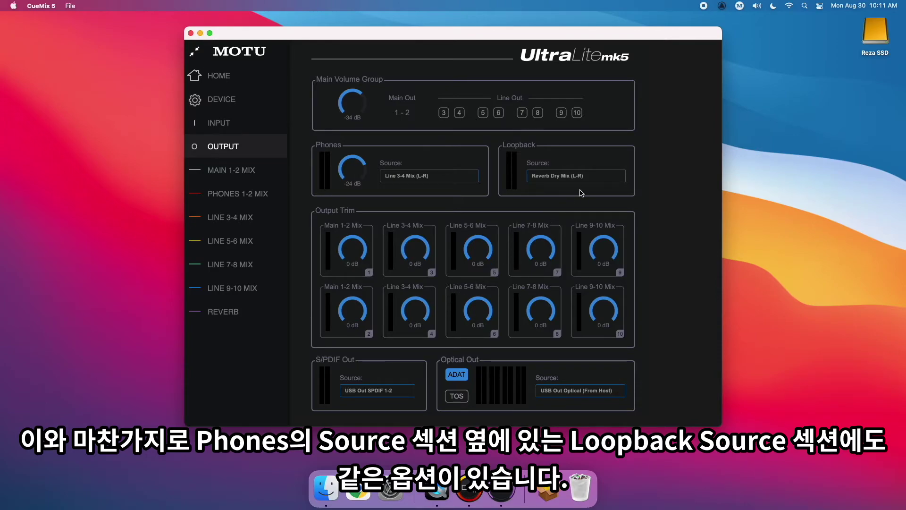
# - Try USB Out Line 3-4, Line 5-6 Mix and Reverb Wet Mix as Loopback source, ending on Reverb Dry Mix (L-R)
pyautogui.click(593, 178)
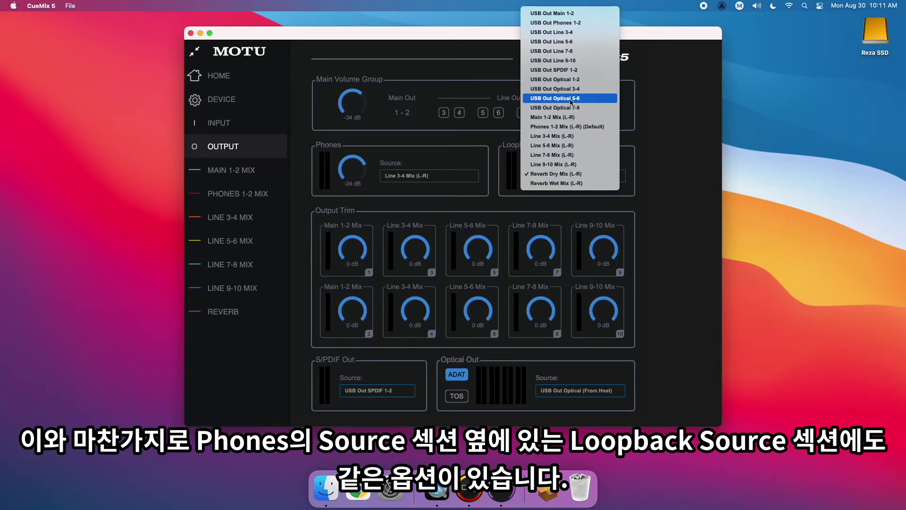
pyautogui.click(584, 32)
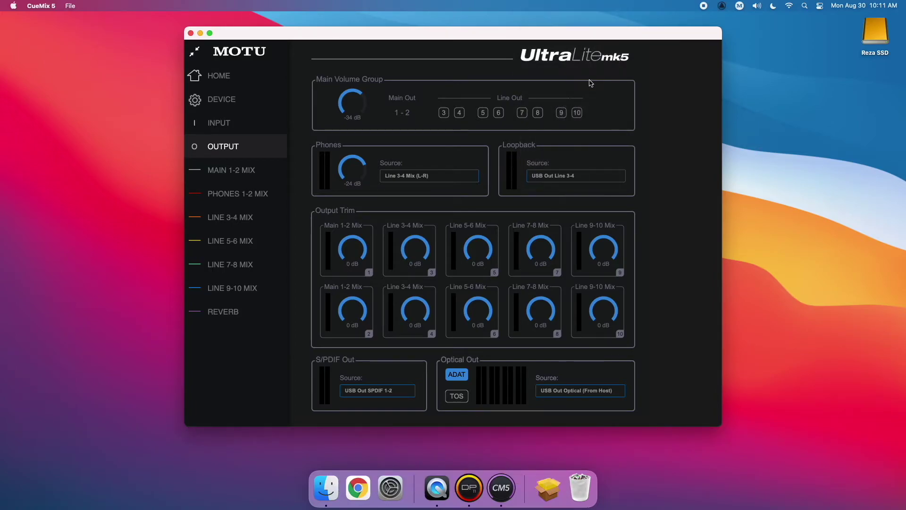
pyautogui.click(598, 176)
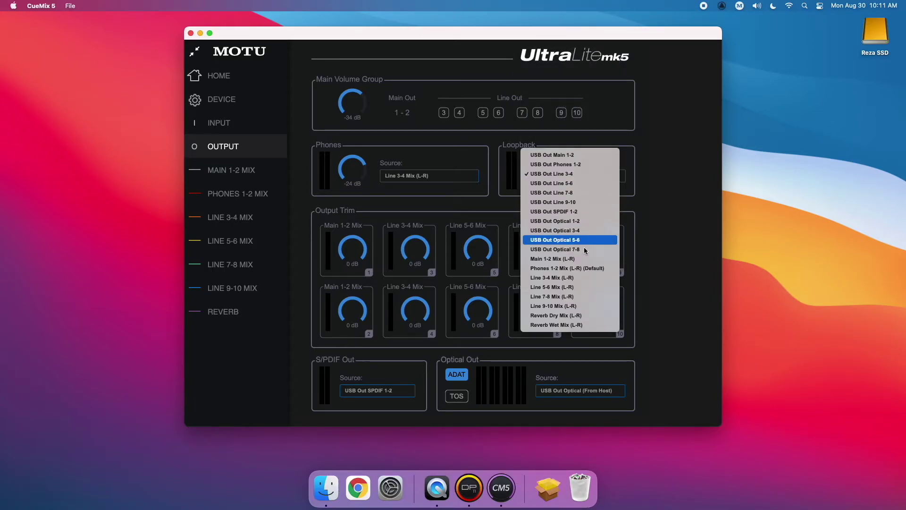
pyautogui.click(585, 288)
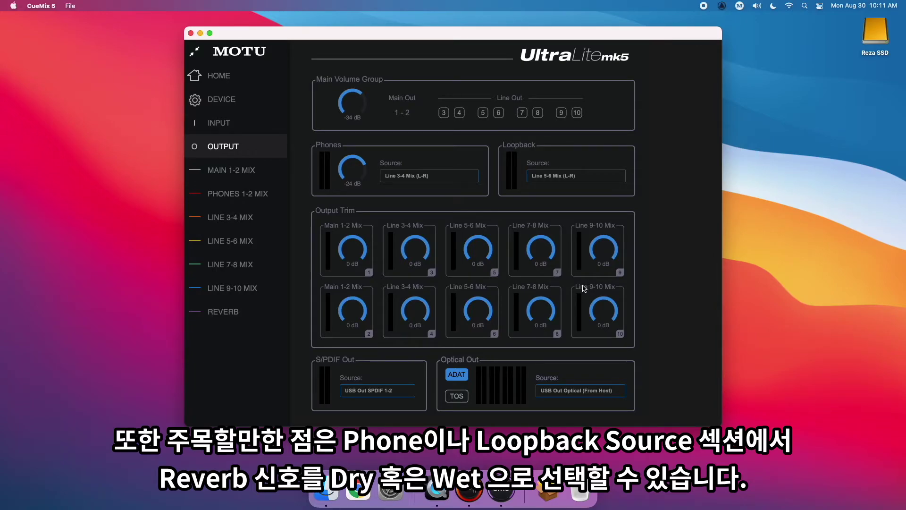
pyautogui.click(570, 176)
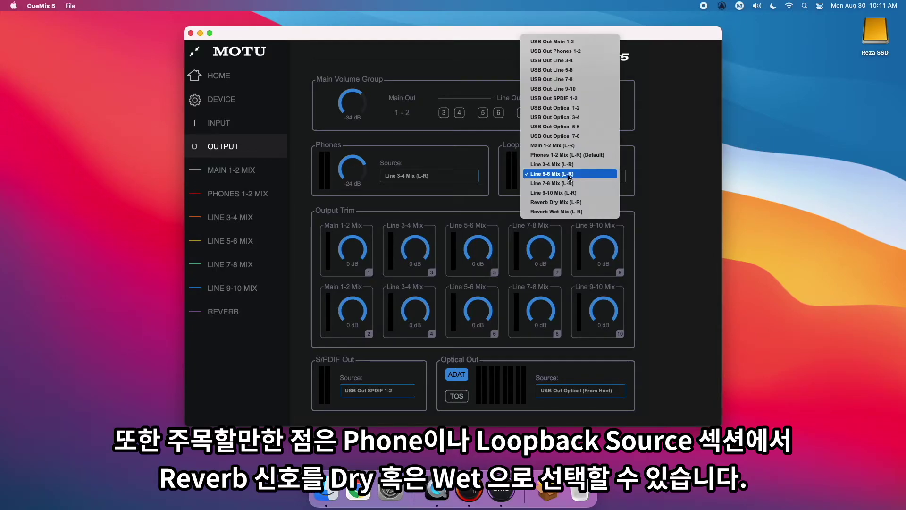
pyautogui.click(595, 203)
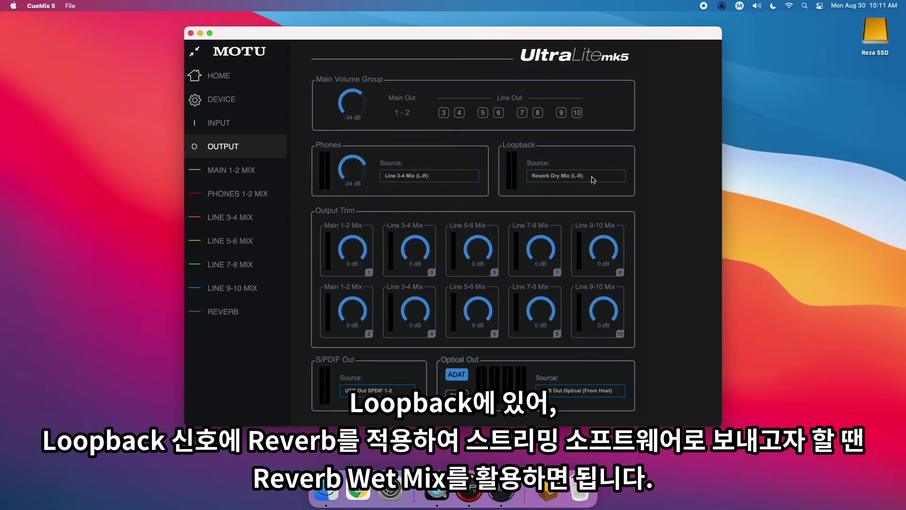
pyautogui.click(593, 180)
pyautogui.click(593, 180)
pyautogui.click(595, 185)
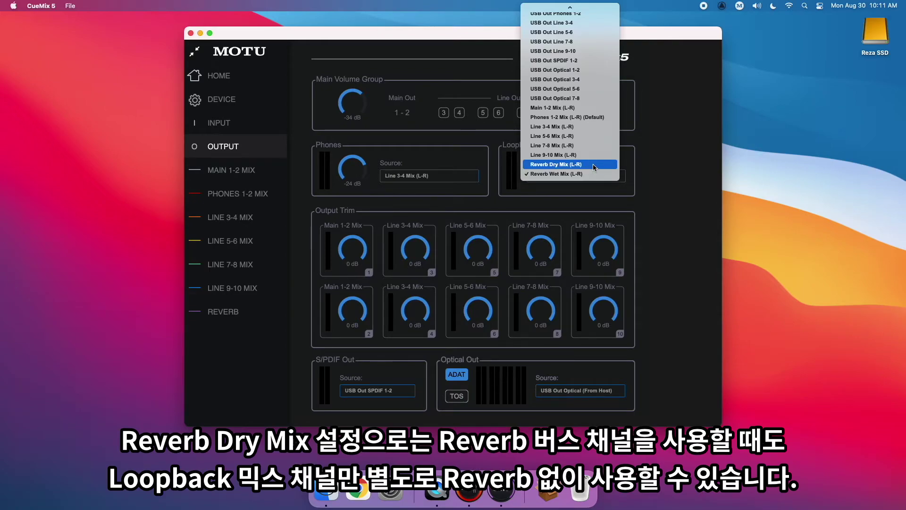
pyautogui.click(592, 163)
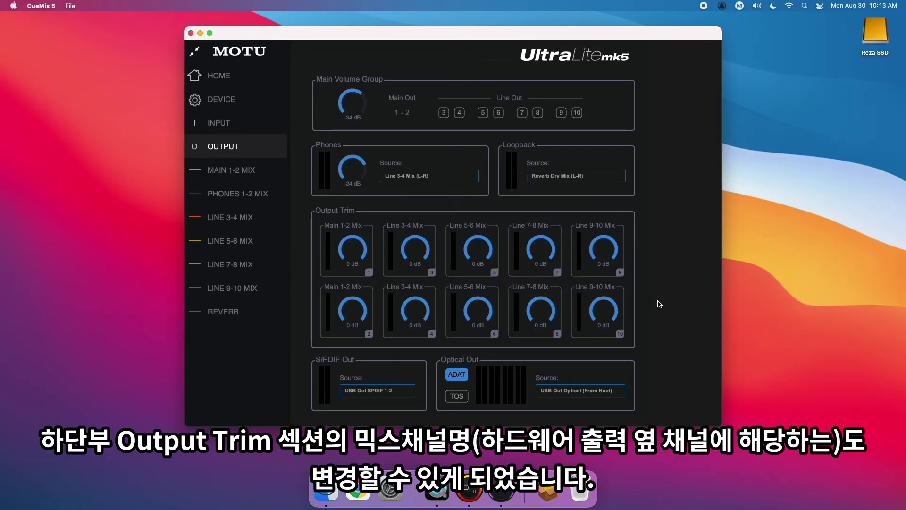
# - Rename the Line 3-4 mix to Click
pyautogui.click(264, 222)
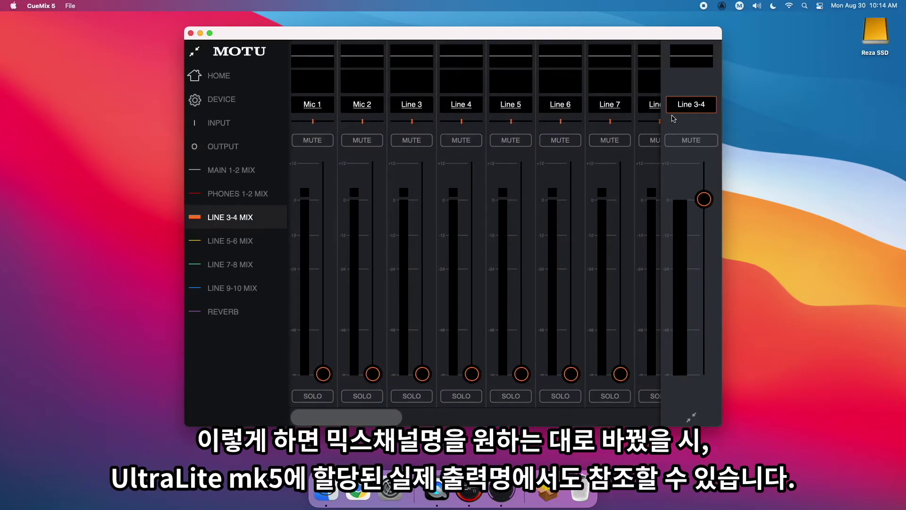
pyautogui.click(685, 108)
pyautogui.doubleClick(505, 60)
pyautogui.write('Cl')
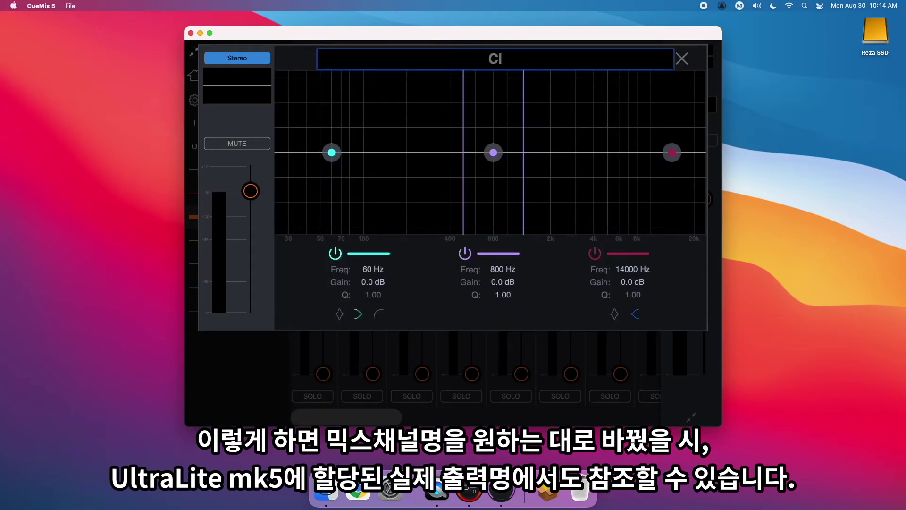
pyautogui.press('Escape')
pyautogui.click(681, 58)
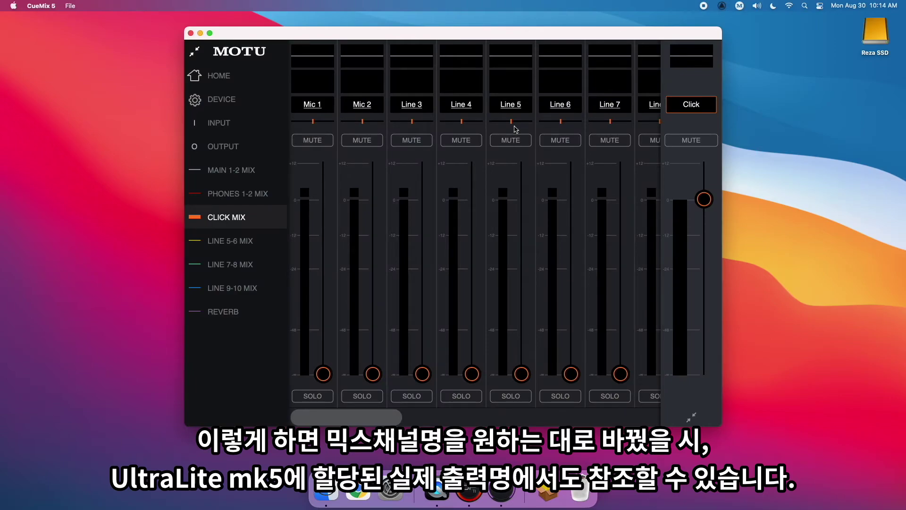
# - Rename the Line 5-6 mix to Drums and raise its output trim from -20 to 0 dB
pyautogui.click(254, 242)
pyautogui.click(696, 108)
pyautogui.doubleClick(517, 61)
pyautogui.write('Drums')
pyautogui.press('Return')
pyautogui.click(682, 59)
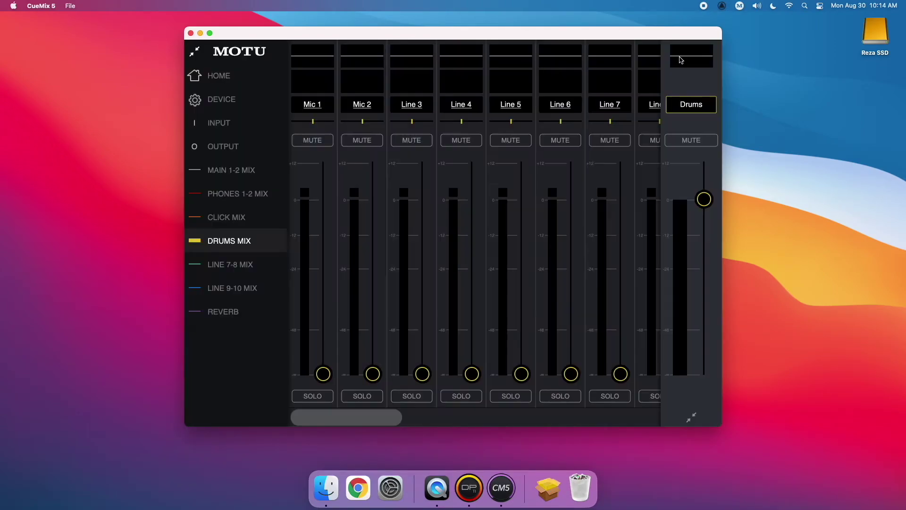
pyautogui.click(264, 155)
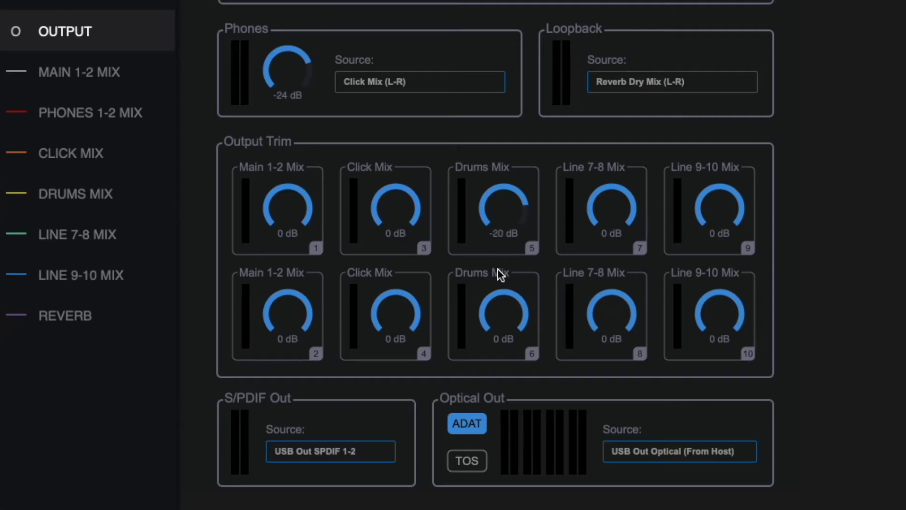
pyautogui.moveTo(497, 250); pyautogui.dragTo(506, 193)
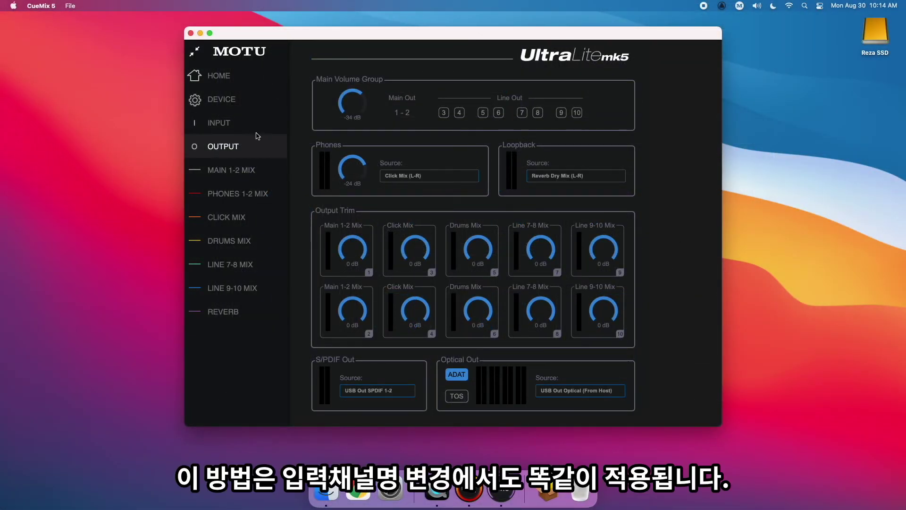
# - On the Main 1-2 mix, rename the Mic 1 input to Vocal Mic
pyautogui.click(244, 125)
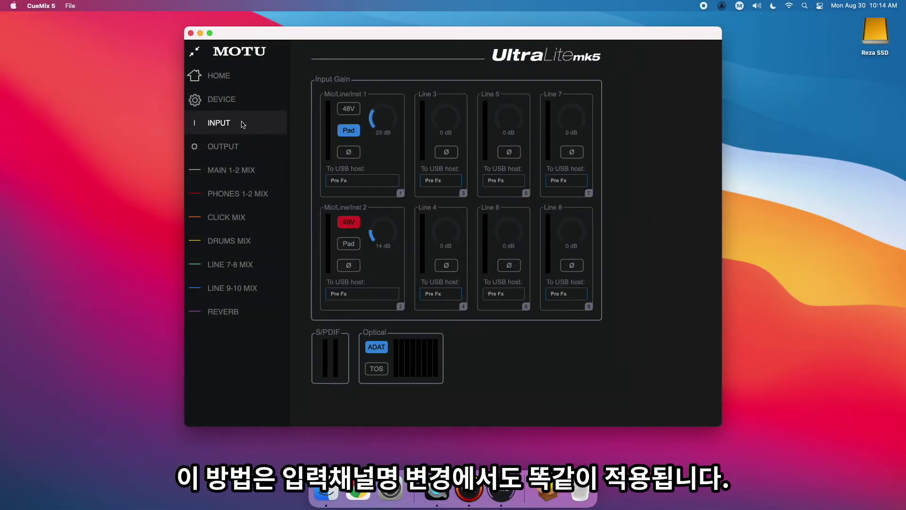
pyautogui.click(247, 171)
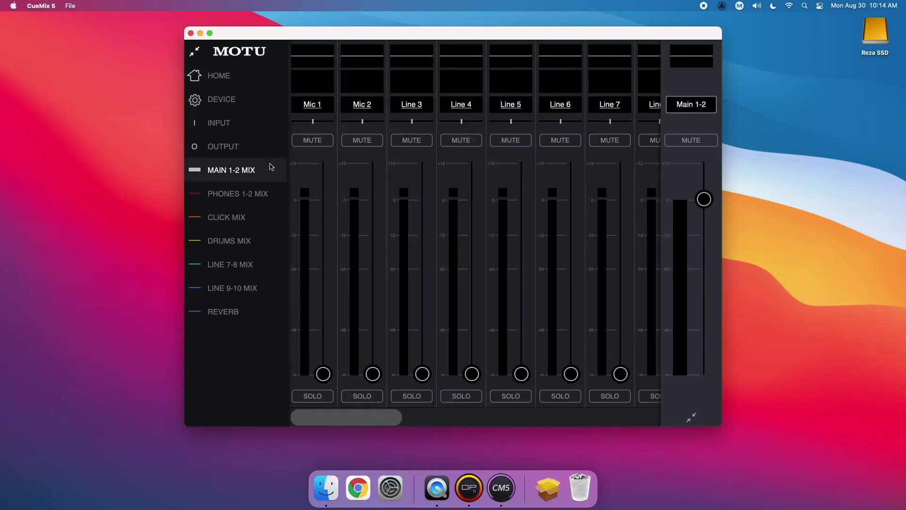
pyautogui.click(316, 106)
pyautogui.click(481, 59)
pyautogui.write('Vocal Mic')
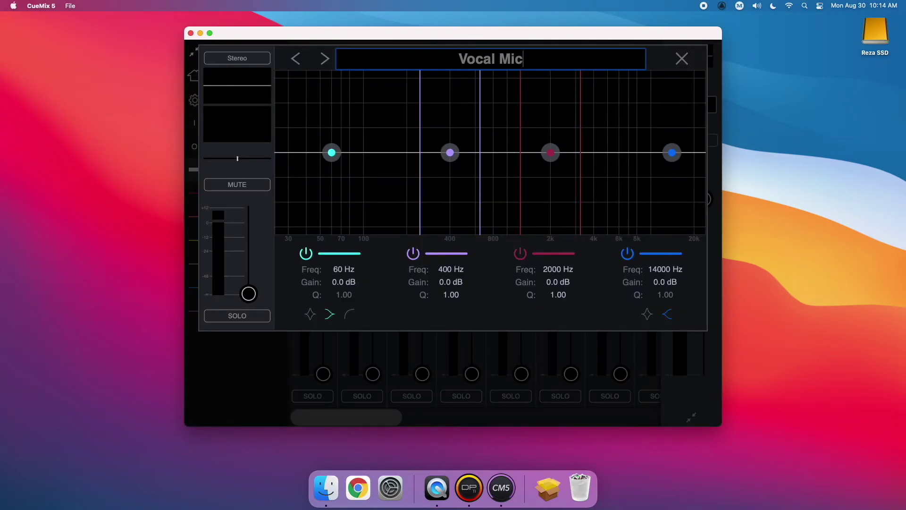
pyautogui.press('Return')
pyautogui.click(676, 61)
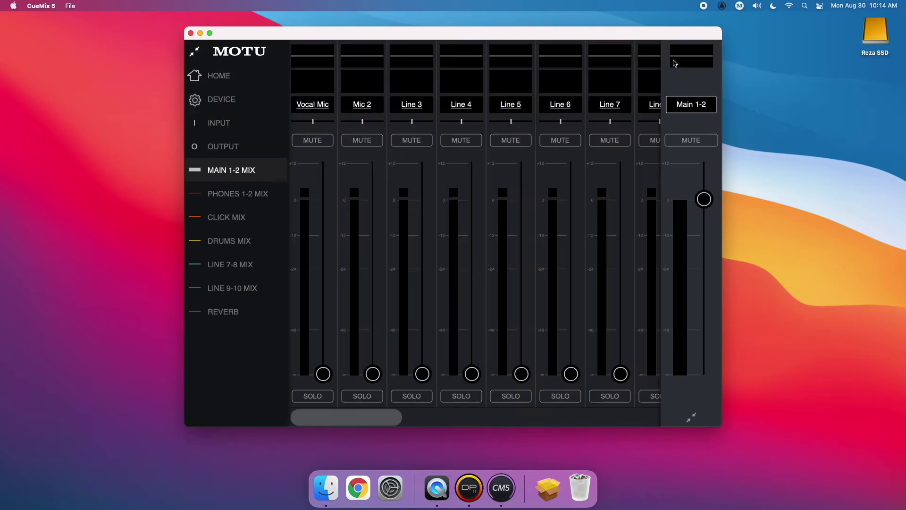
# - Rename Line 3 to Synth, verify both names on the input page, then return to Main 1-2
pyautogui.click(415, 107)
pyautogui.click(488, 57)
pyautogui.write('Synth')
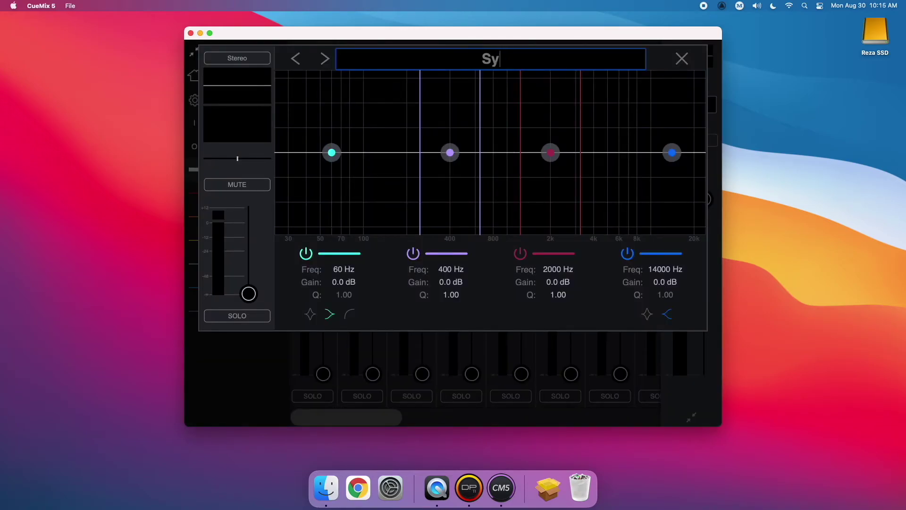
pyautogui.press('Return')
pyautogui.click(685, 60)
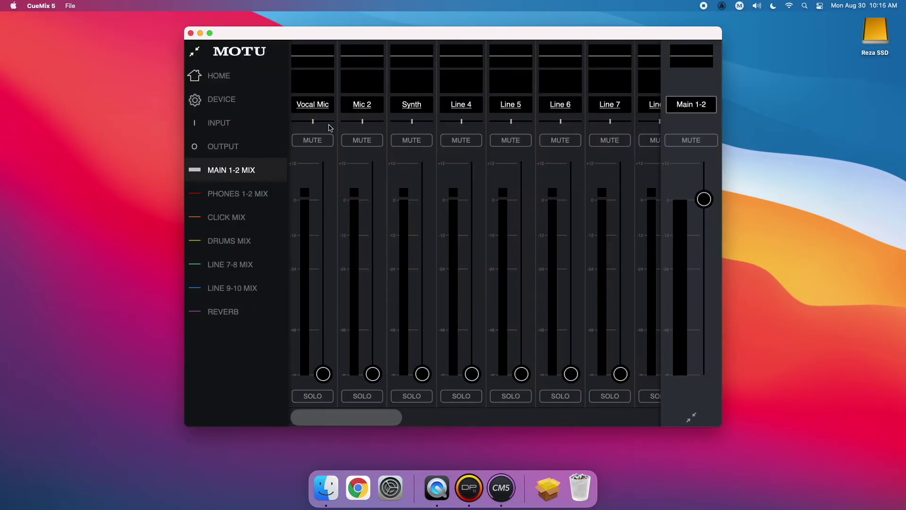
pyautogui.click(258, 128)
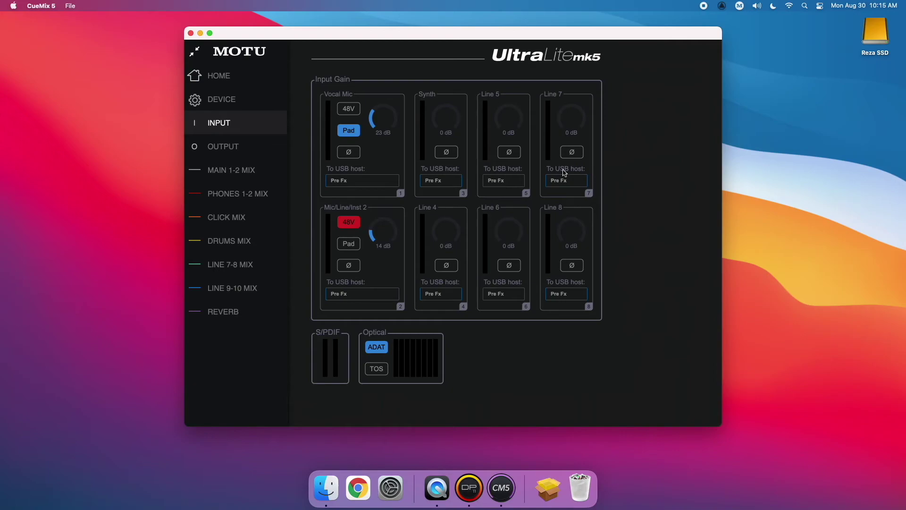
pyautogui.click(254, 172)
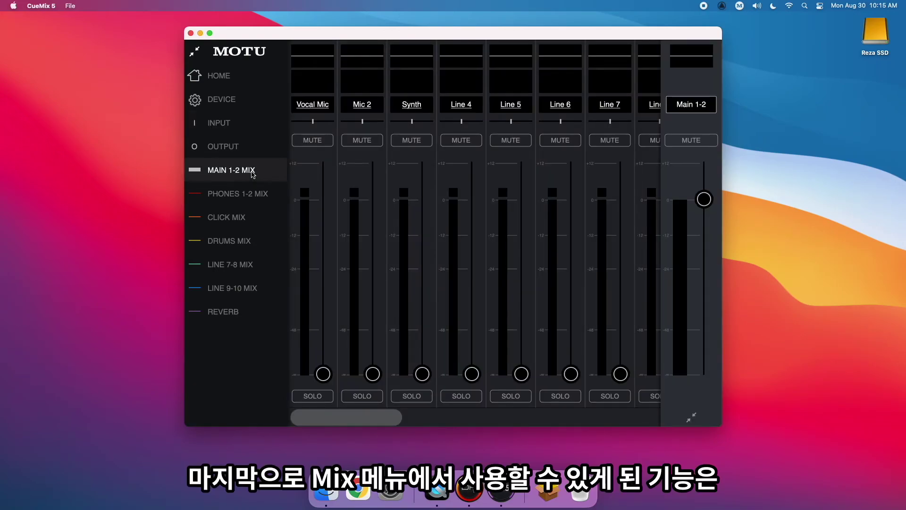
# - Enable Mic 2's compressor and raise its make-up gain to about 2.4 dB
pyautogui.click(366, 83)
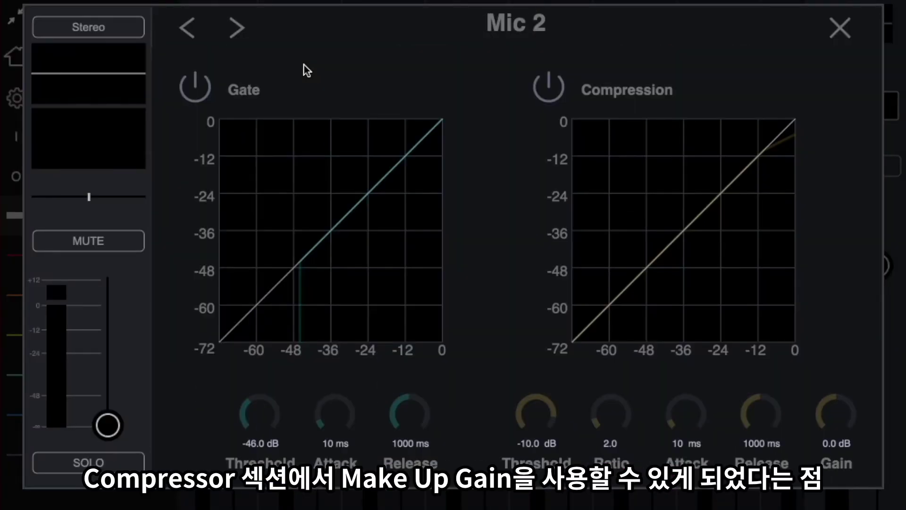
pyautogui.click(548, 88)
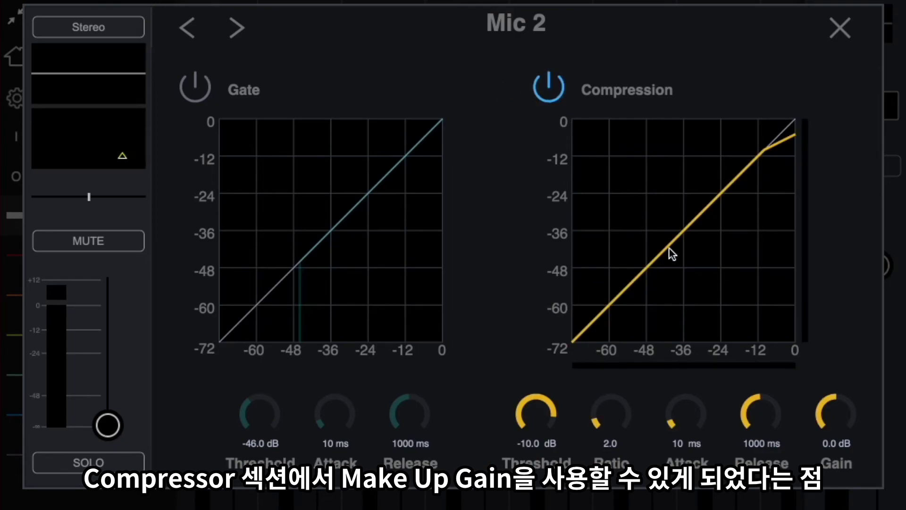
pyautogui.moveTo(837, 416); pyautogui.dragTo(850, 401)
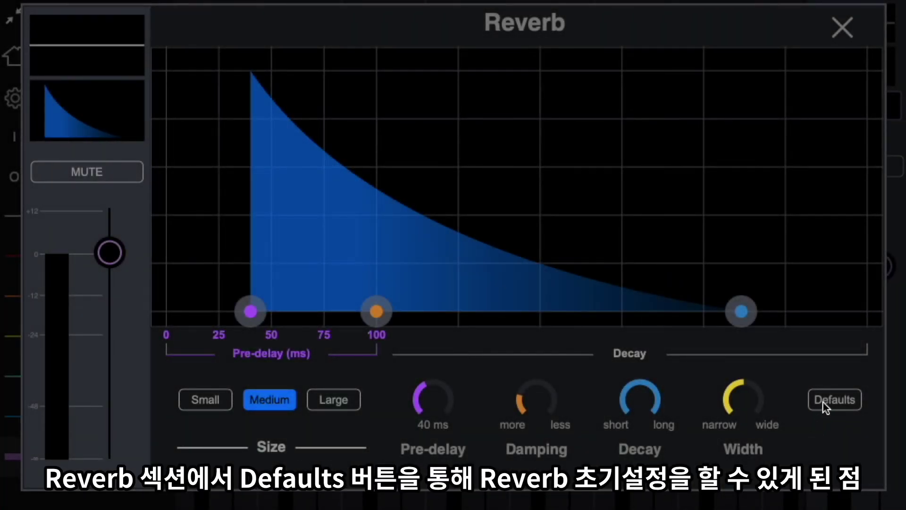
# - Try shorter decay, new damping, 38 ms pre-delay and Large size, then restore reverb defaults
pyautogui.click(821, 400)
pyautogui.moveTo(663, 392); pyautogui.dragTo(630, 437)
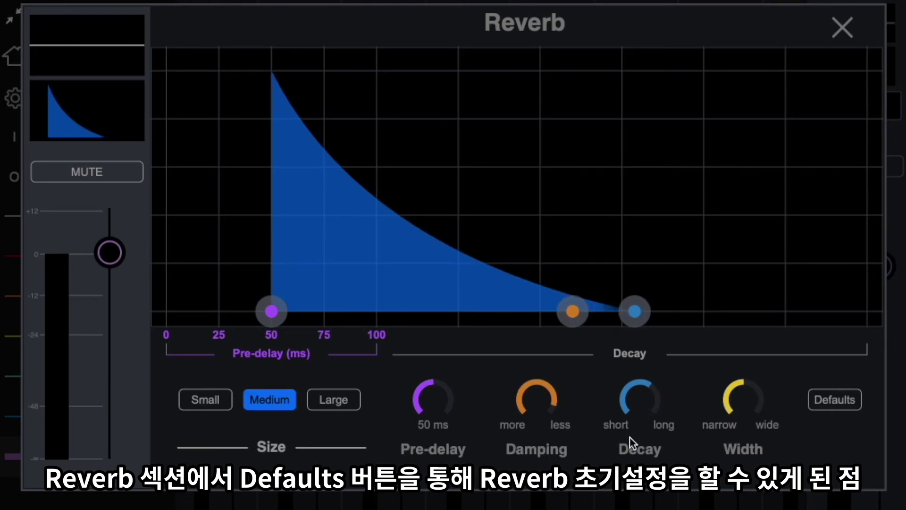
pyautogui.moveTo(562, 425); pyautogui.dragTo(511, 425)
pyautogui.moveTo(433, 406); pyautogui.dragTo(435, 439)
pyautogui.click(341, 401)
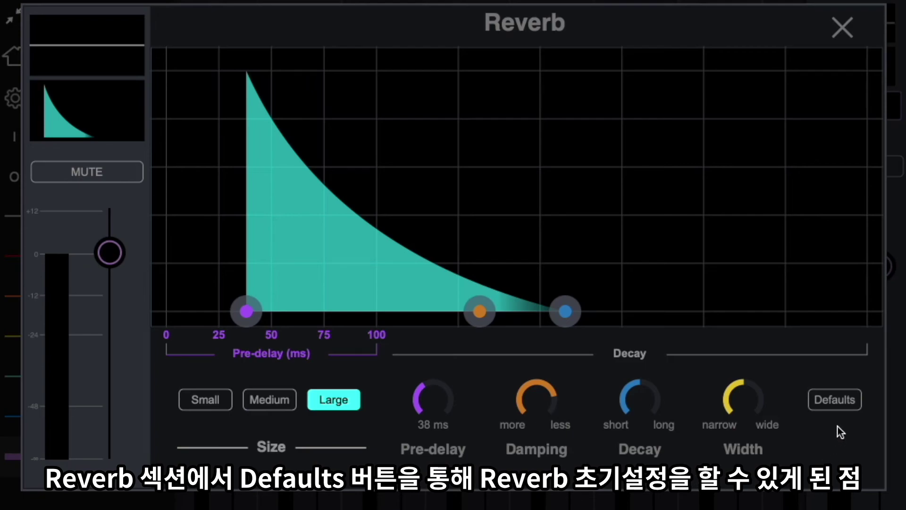
pyautogui.click(840, 403)
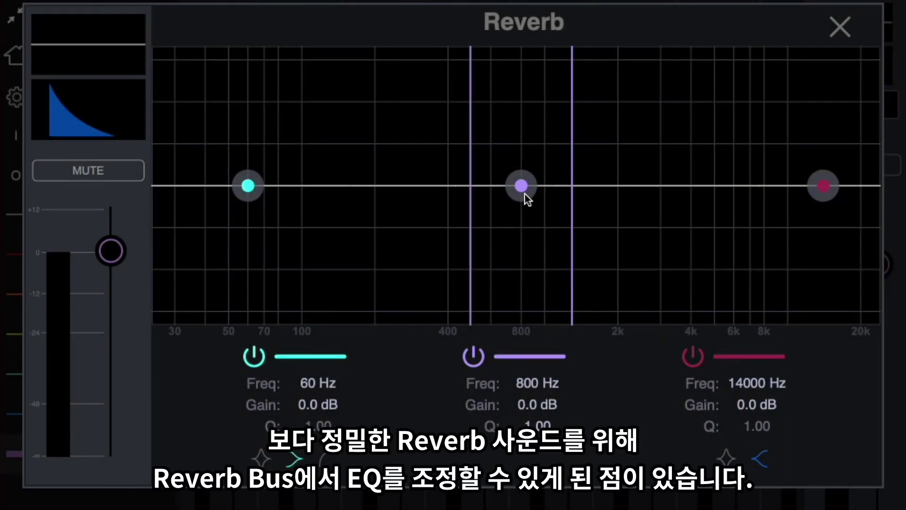
# - Shape the Reverb EQ: -6.7 dB at 238 Hz, -3.4 dB at 799 Hz, +3.5 dB at 4378 Hz
pyautogui.moveTo(526, 193); pyautogui.dragTo(521, 209)
pyautogui.moveTo(231, 186)
pyautogui.mouseDown()
pyautogui.moveTo(255, 216)
pyautogui.moveTo(429, 233)
pyautogui.moveTo(393, 233)
pyautogui.mouseUp()
pyautogui.moveTo(829, 187); pyautogui.dragTo(705, 162)
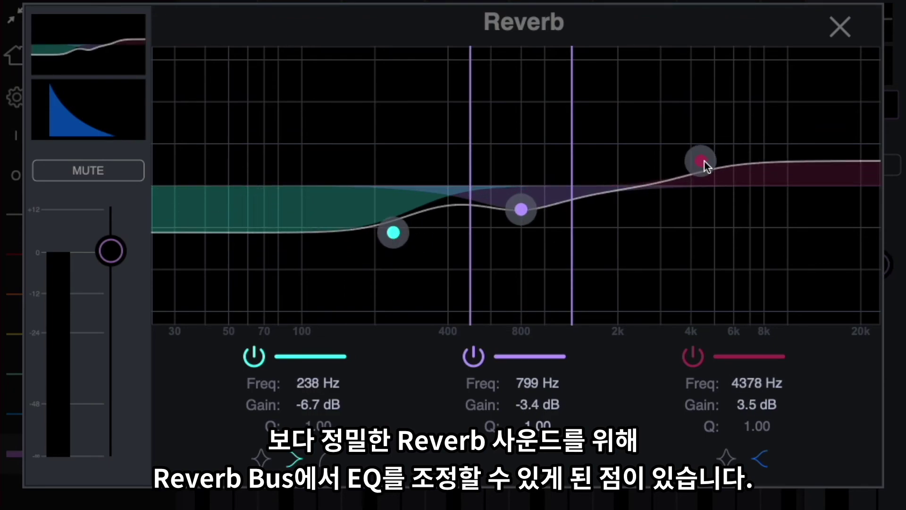